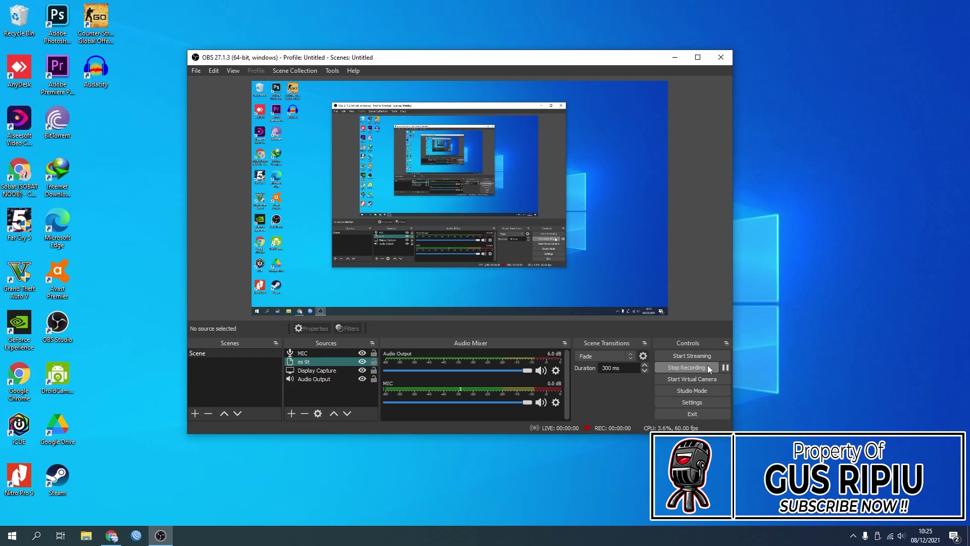
Minimize OBS Studio and launch Google Chrome from the desktop icon
left_click(675, 58)
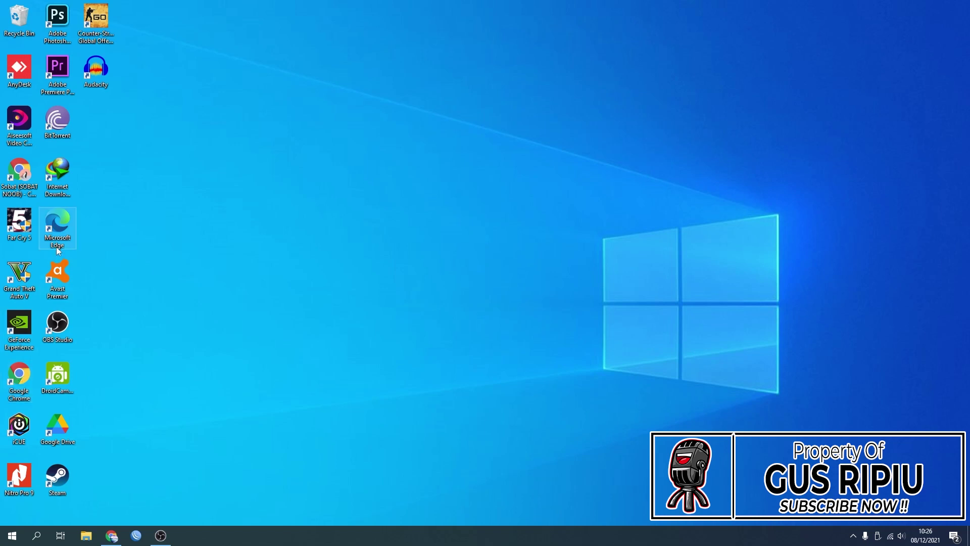
double_click(24, 389)
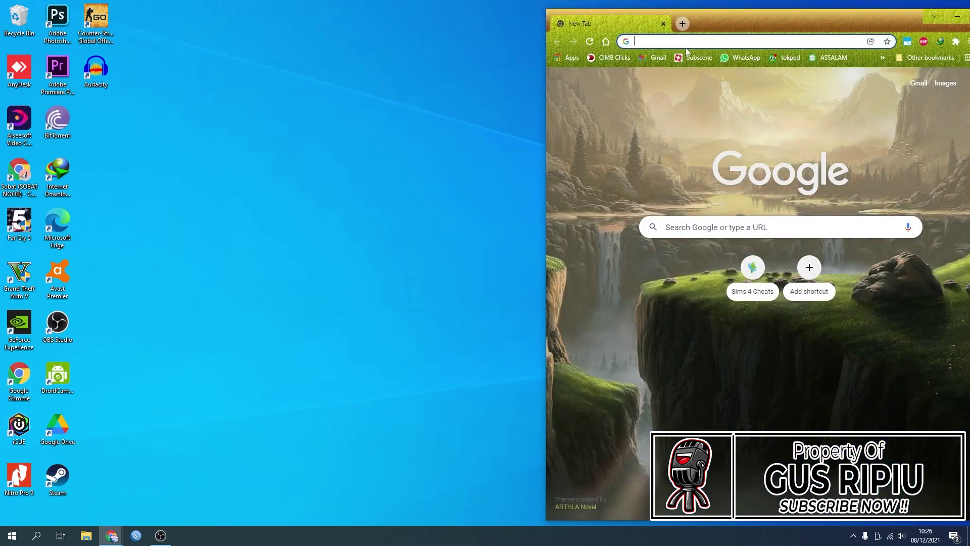
Maximize the Chrome window and navigate to teamviewer.com
double_click(838, 19)
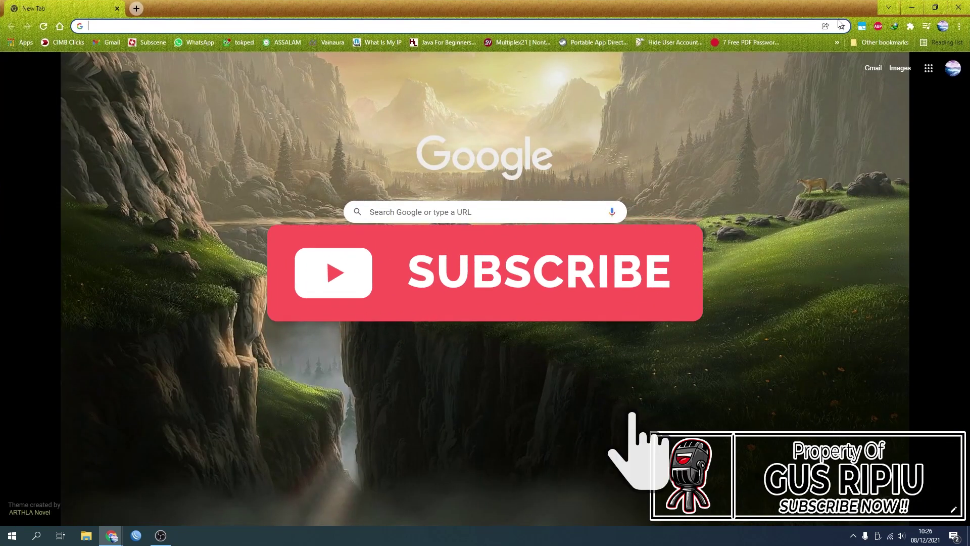
left_click(633, 26)
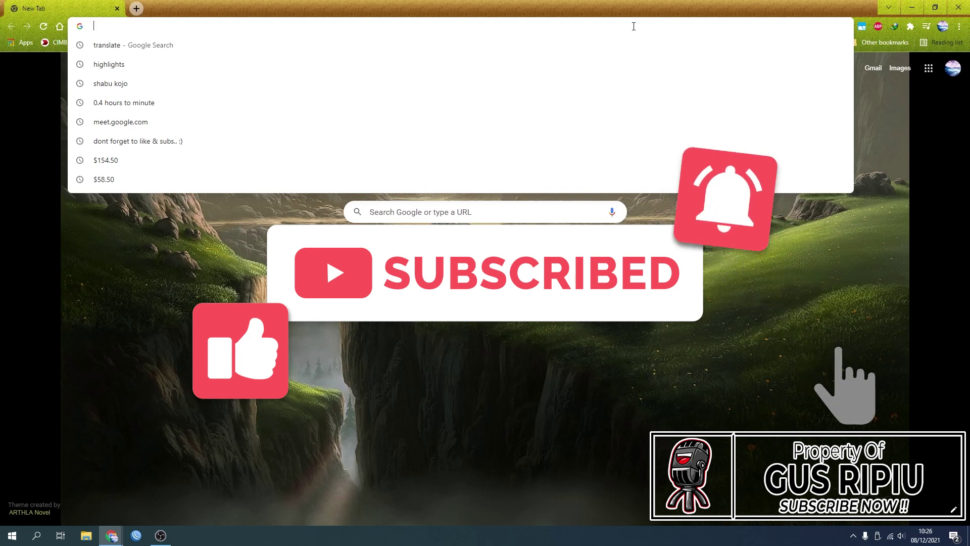
type("te")
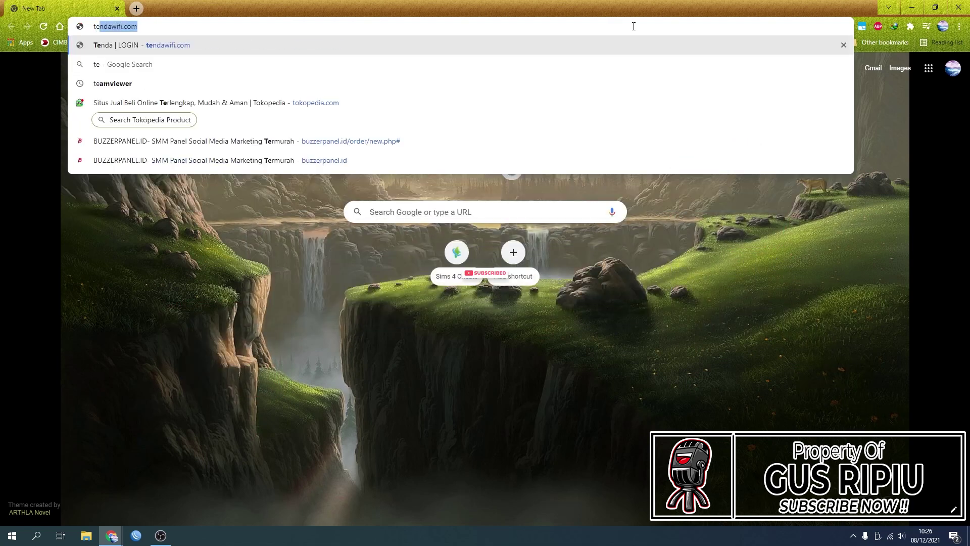
type("smvi")
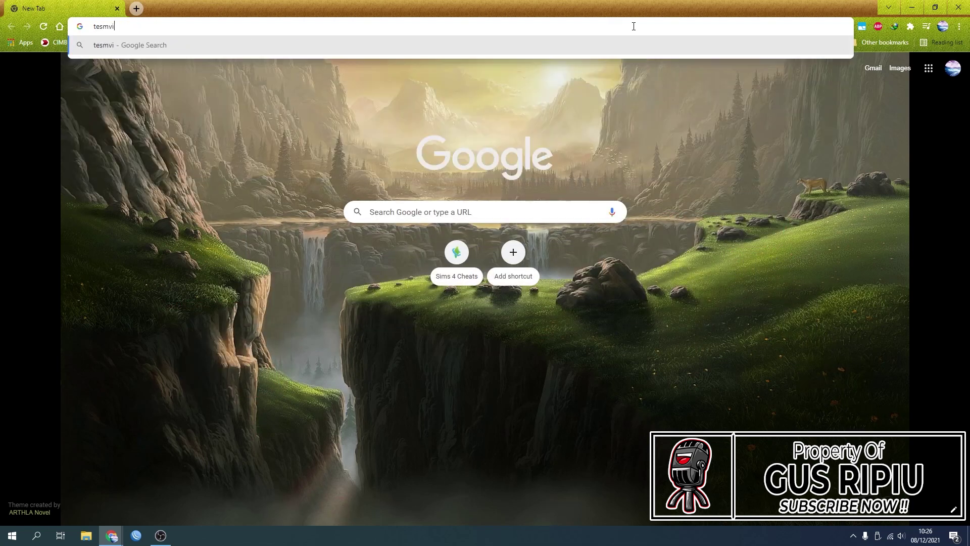
type("ewe")
key("BackSpace")
key("BackSpace")
key("BackSpace")
key("BackSpace")
key("BackSpace")
key("BackSpace")
key("BackSpace")
type("a")
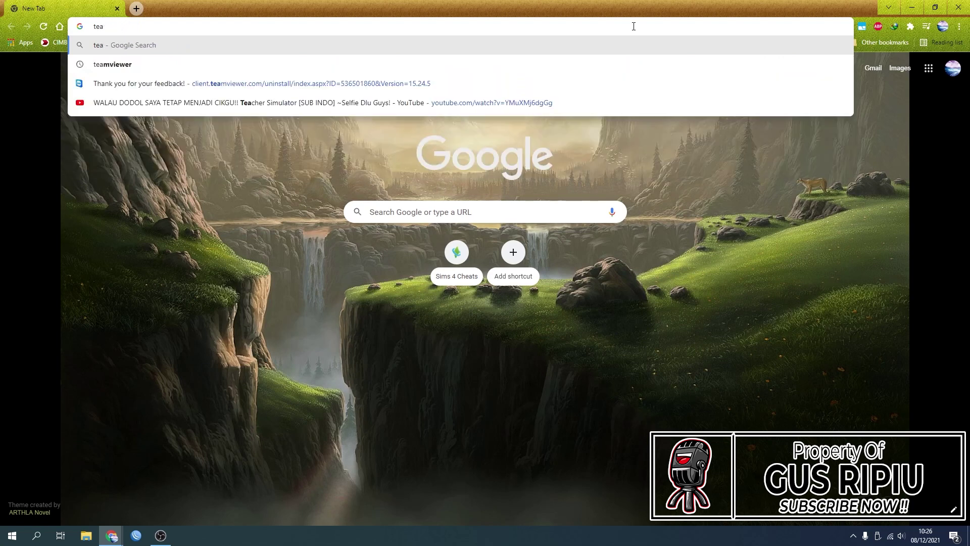
key("Down")
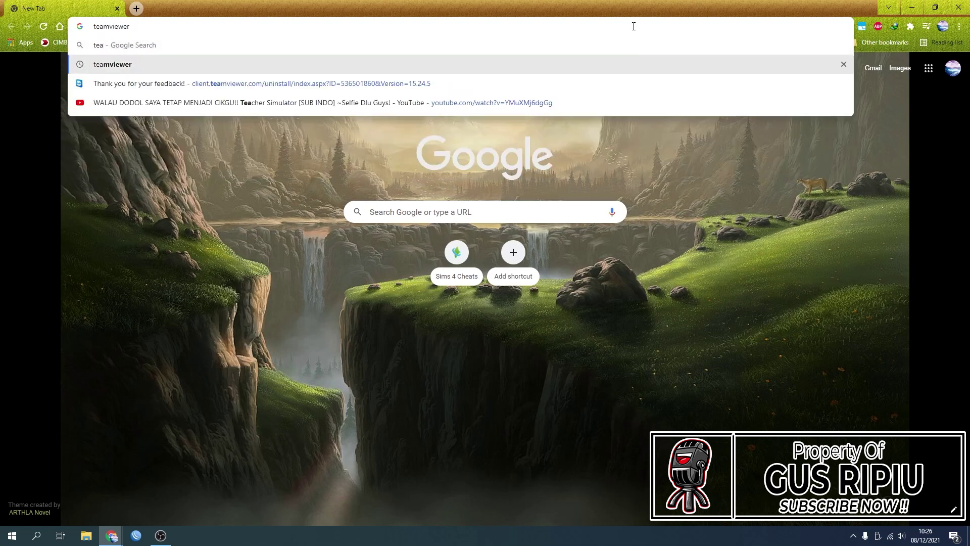
type(".com")
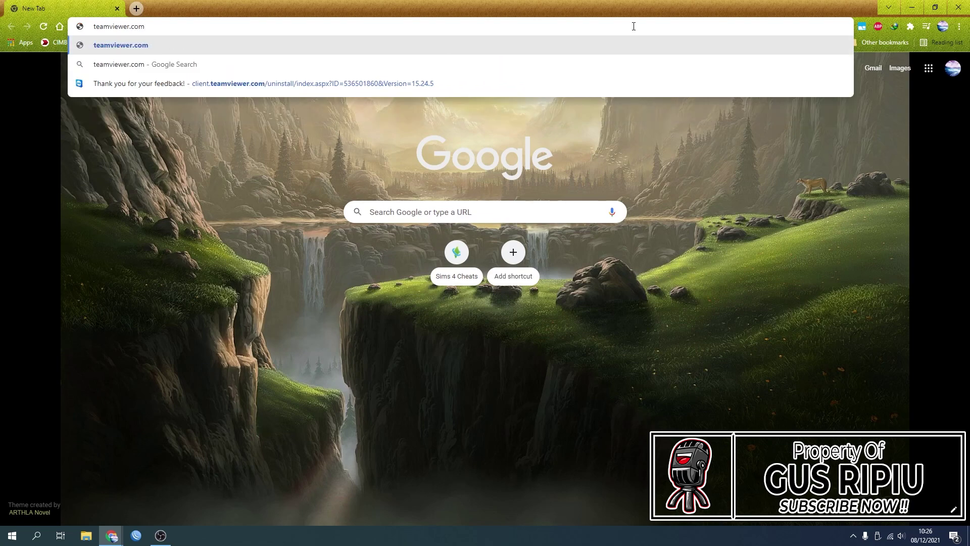
key("Return")
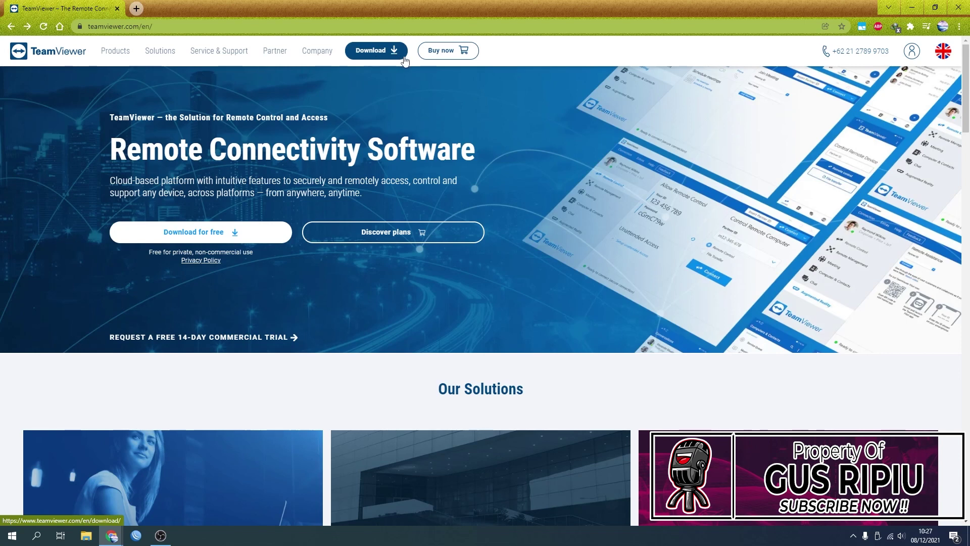
Download the free TeamViewer installer and bring up Chrome's Downloads page
left_click(253, 238)
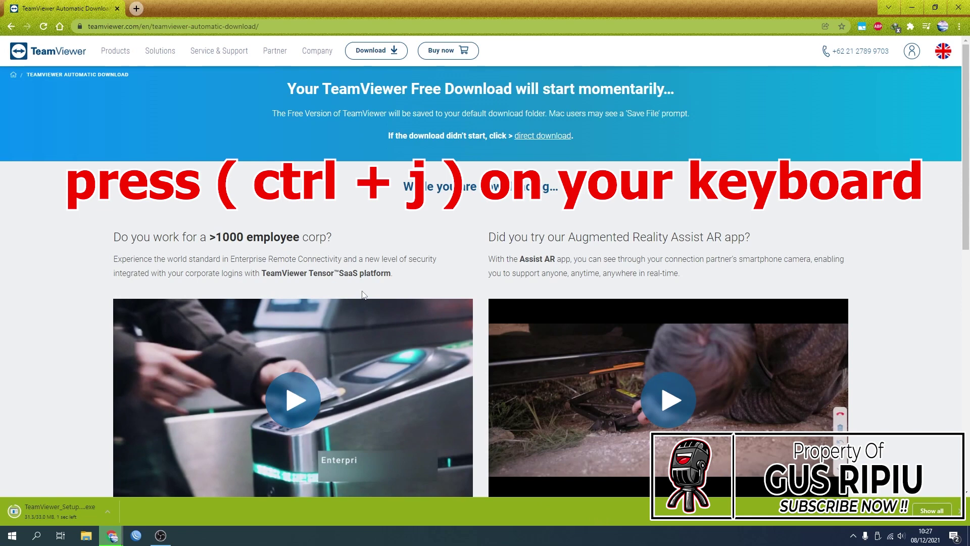
key("ctrl+j")
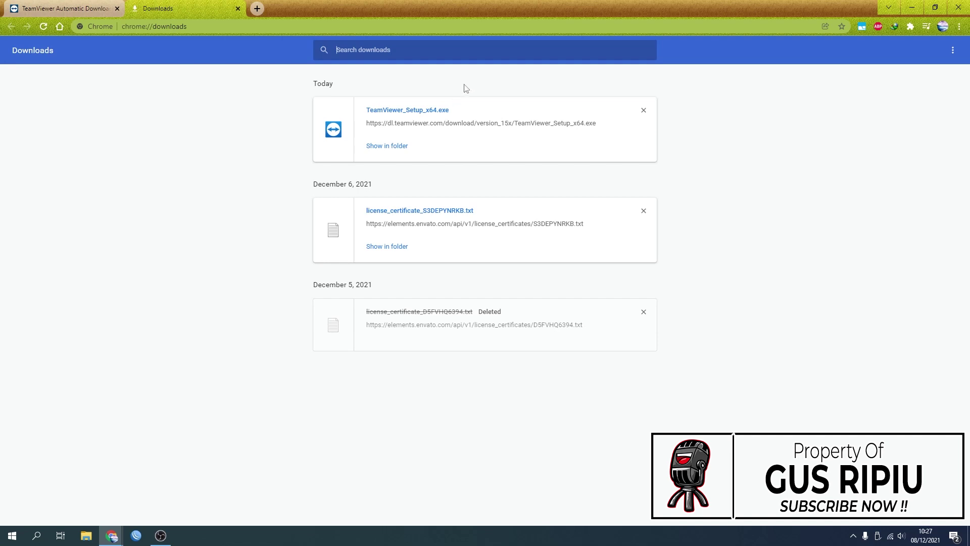
Run TeamViewer_Setup_x64.exe and move its setup window higher on screen
left_click(399, 114)
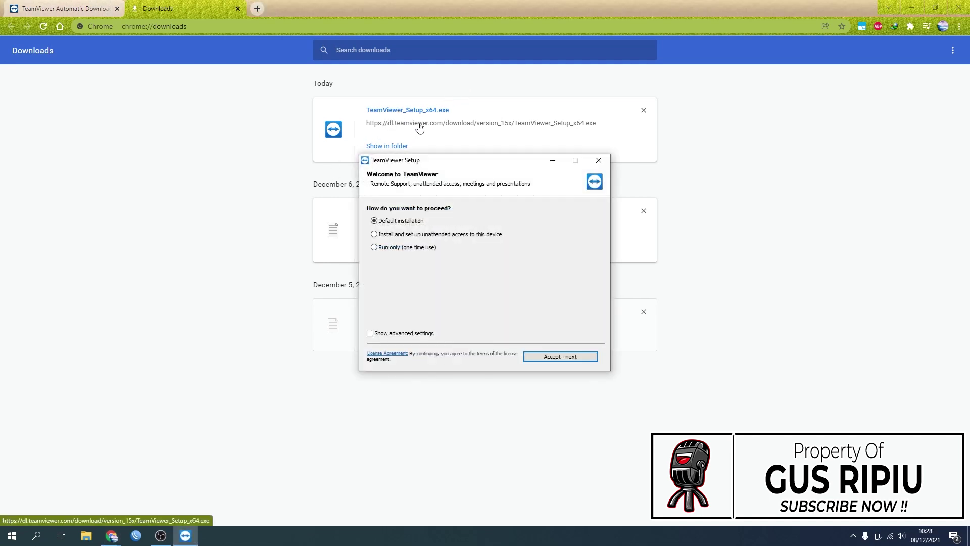
left_click_drag(416, 160, 413, 96)
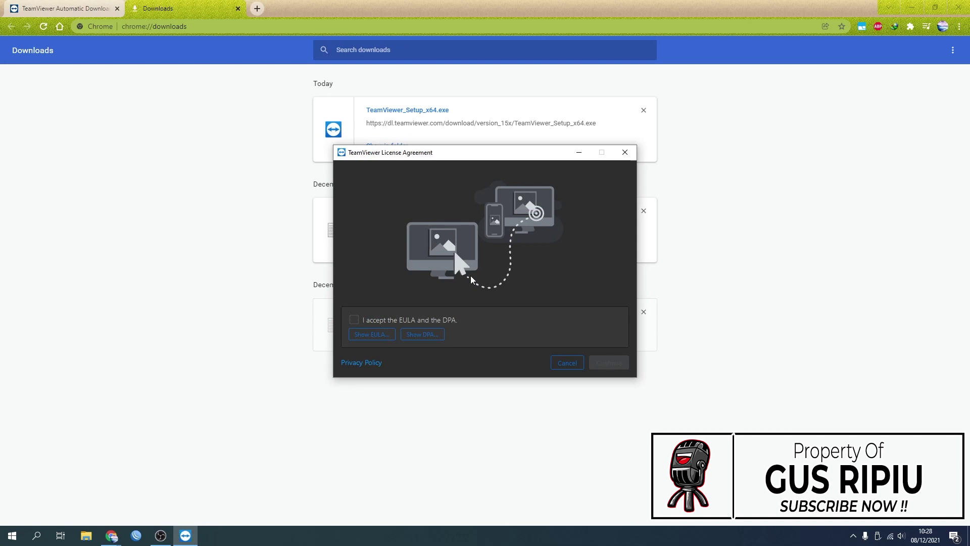
Accept the EULA and DPA and continue to complete the installation
left_click(354, 320)
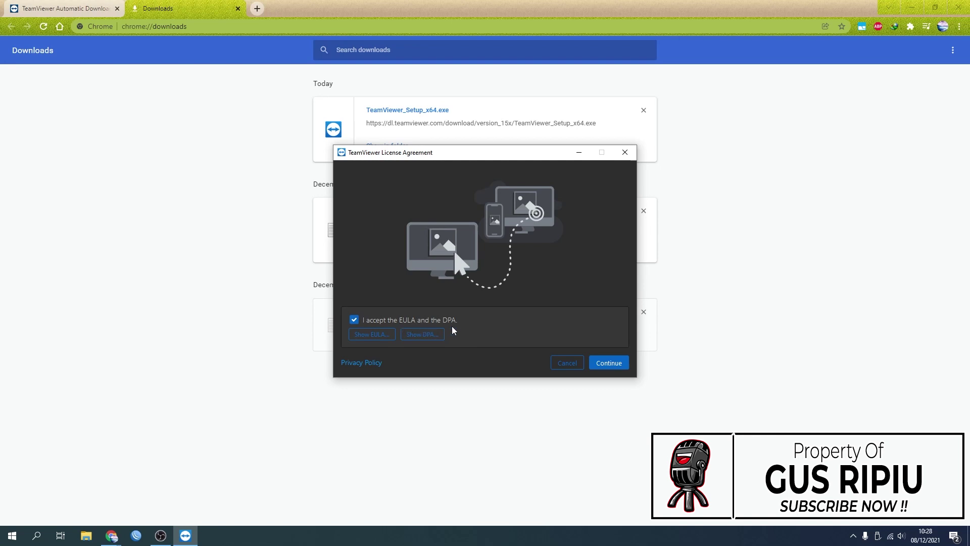
left_click(608, 362)
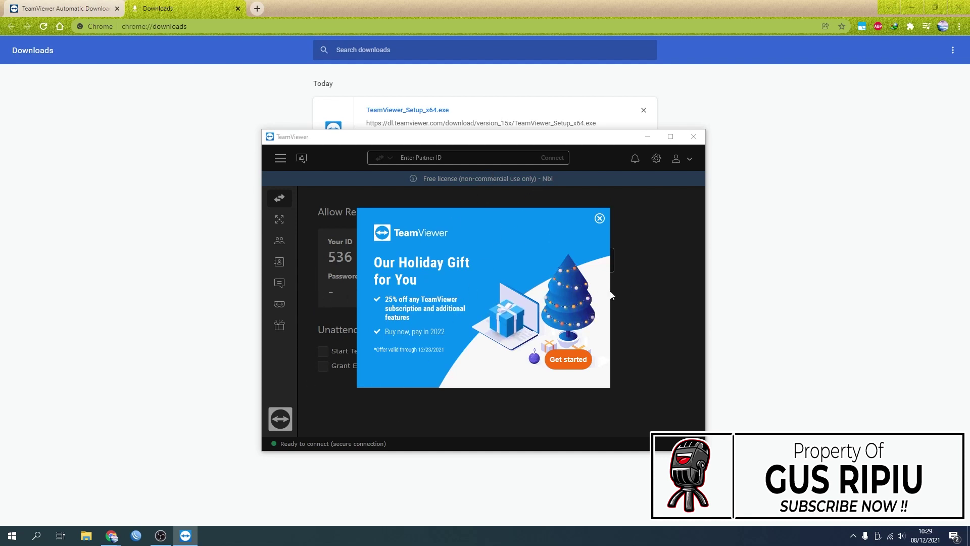
Close the Holiday Gift promo, minimize Chrome, and maximize the TeamViewer window
left_click(600, 218)
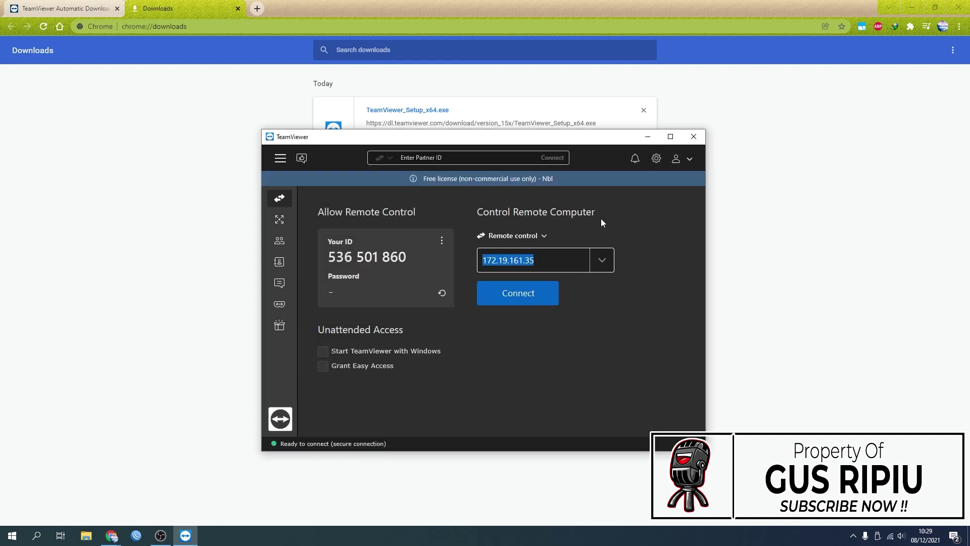
left_click(911, 8)
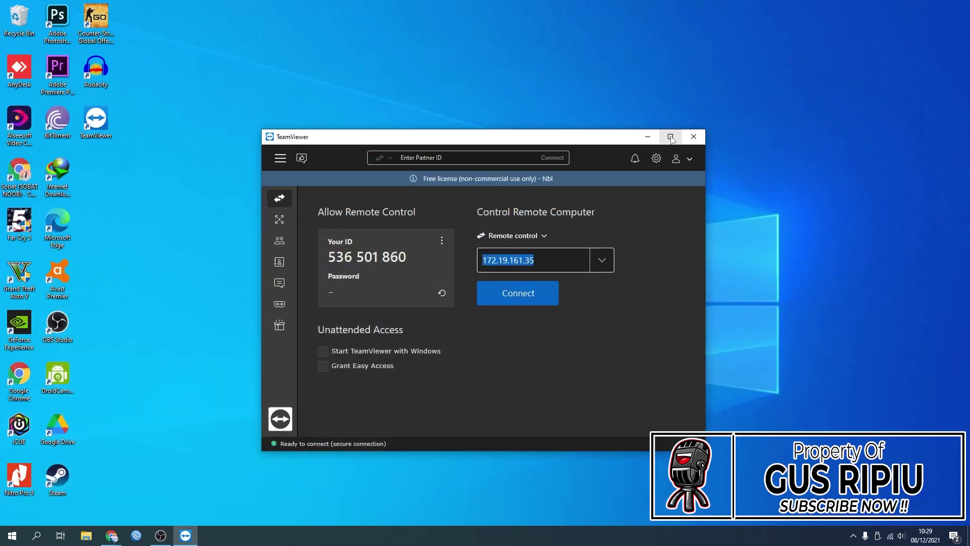
left_click(671, 136)
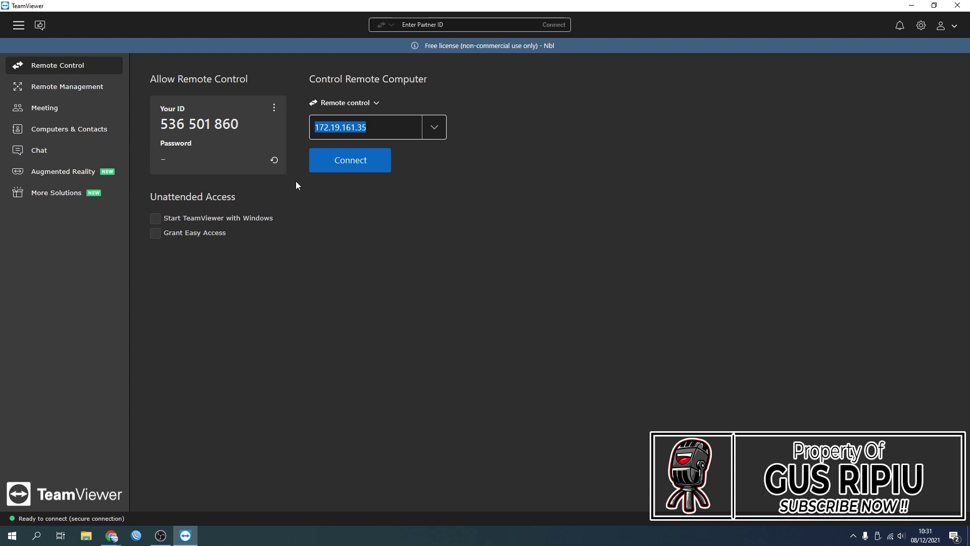
left_click(269, 330)
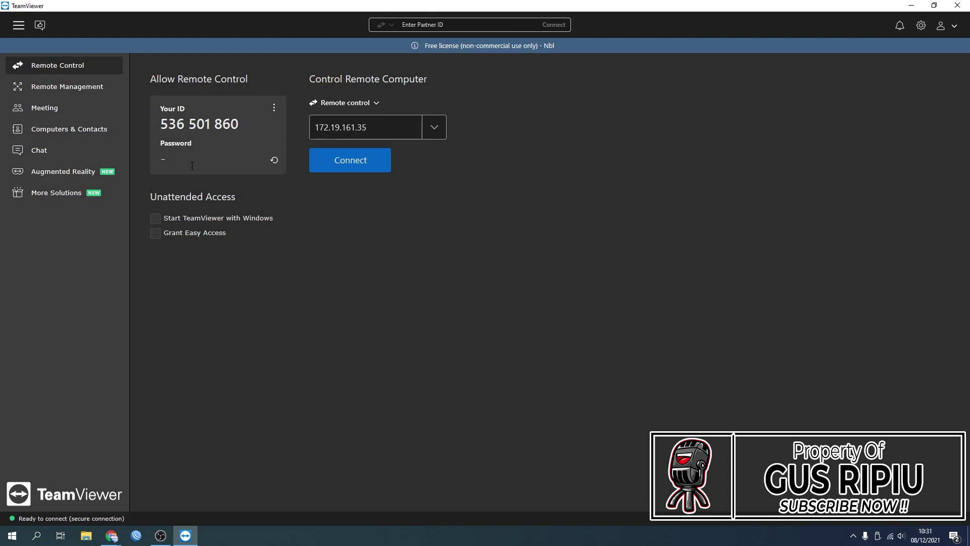
Open TeamViewer's Advanced options and show the full list down to Personal password
left_click(925, 32)
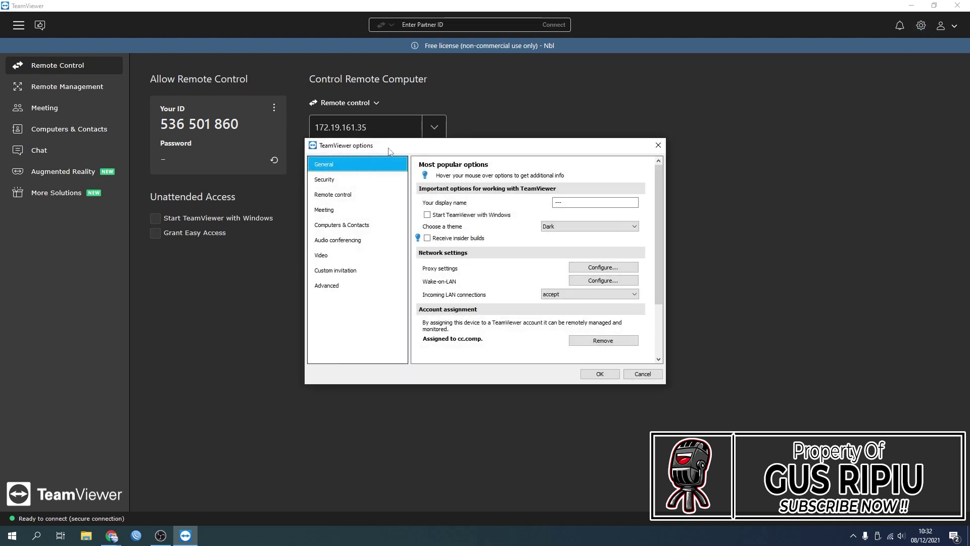
left_click(350, 291)
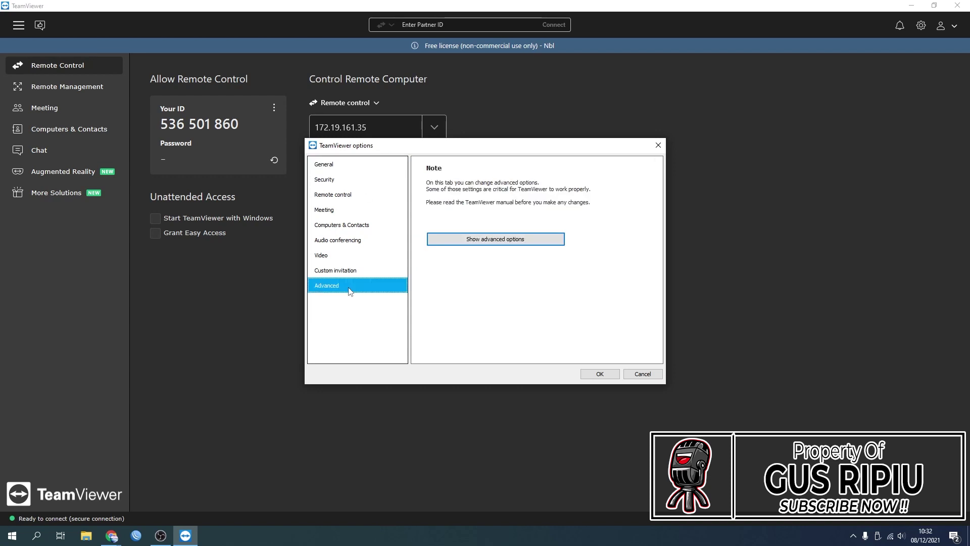
left_click(555, 244)
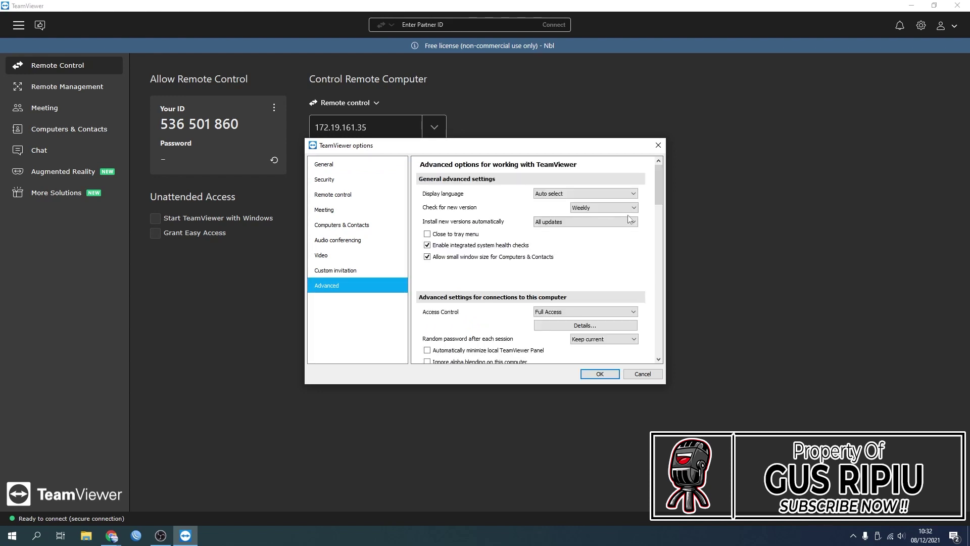
left_click_drag(661, 195, 657, 236)
left_click_drag(506, 214, 500, 211)
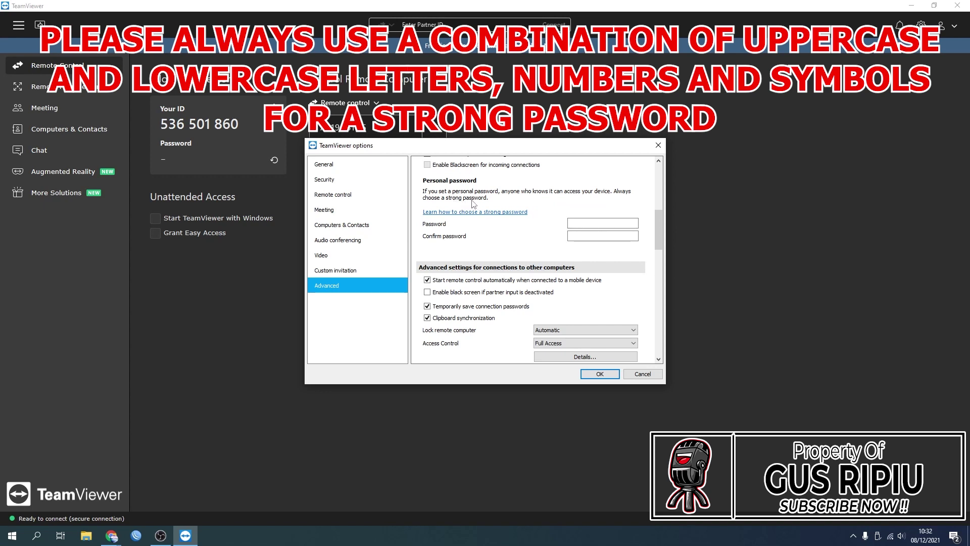
Enter and confirm a strong personal password, then save the options
key("ctrl+v")
key("Tab")
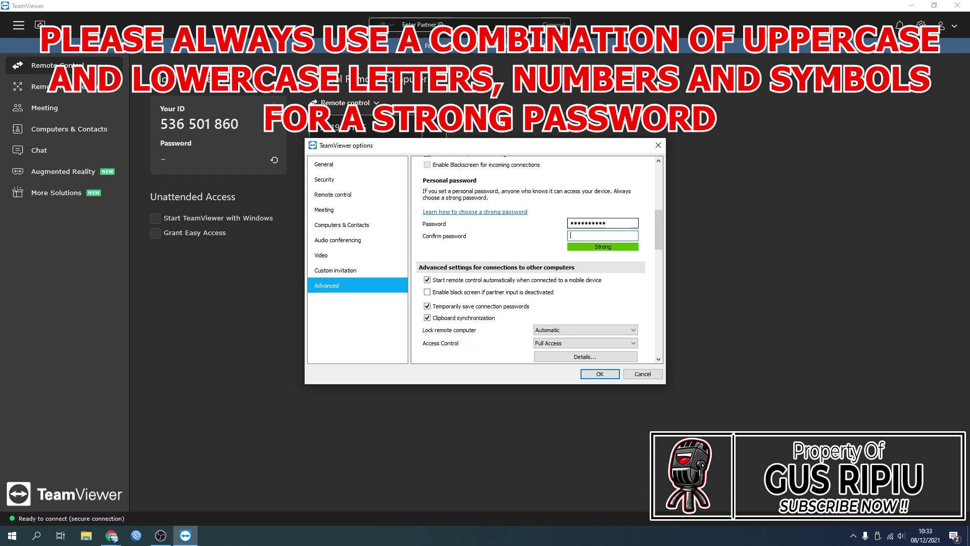
type("••••••••••")
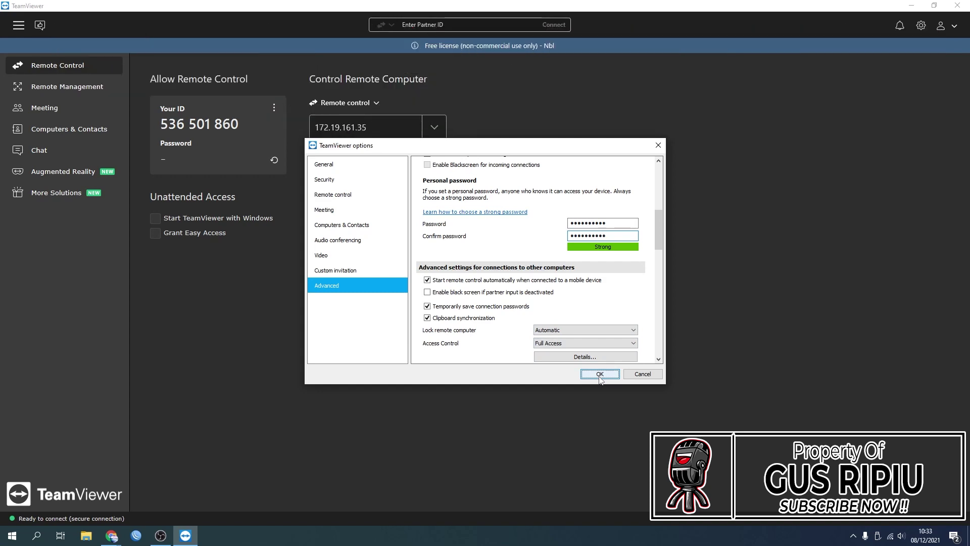
left_click(601, 375)
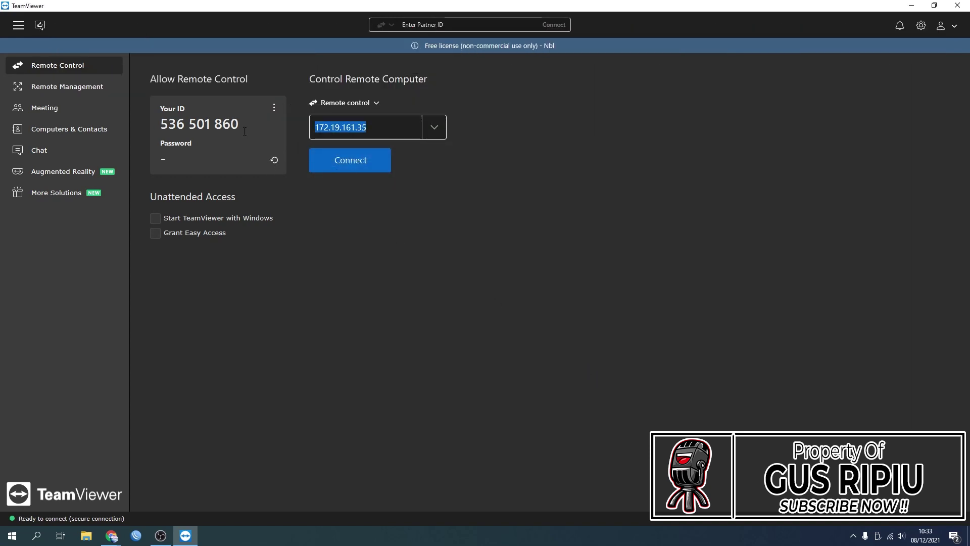
Select the TeamViewer ID number, then clear the selection
left_click_drag(244, 130, 157, 124)
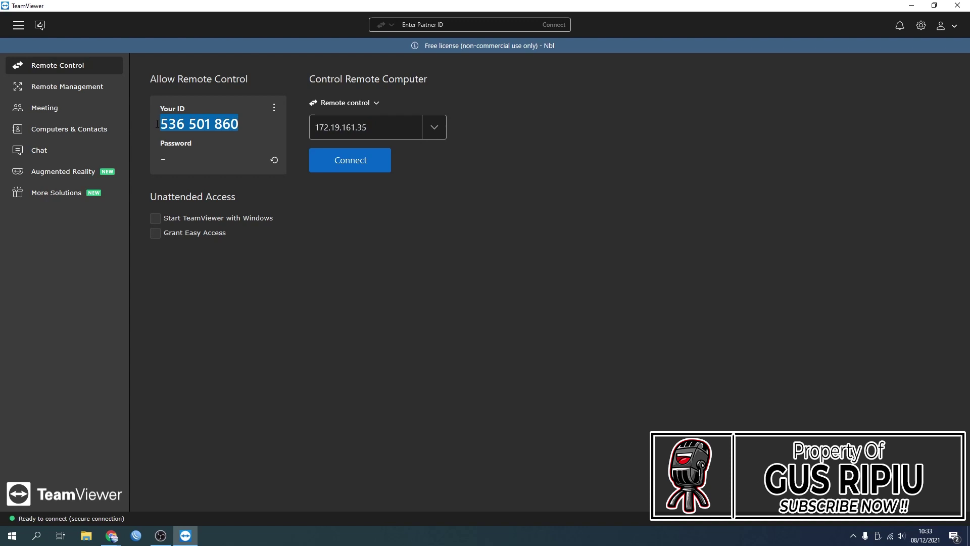
left_click(174, 160)
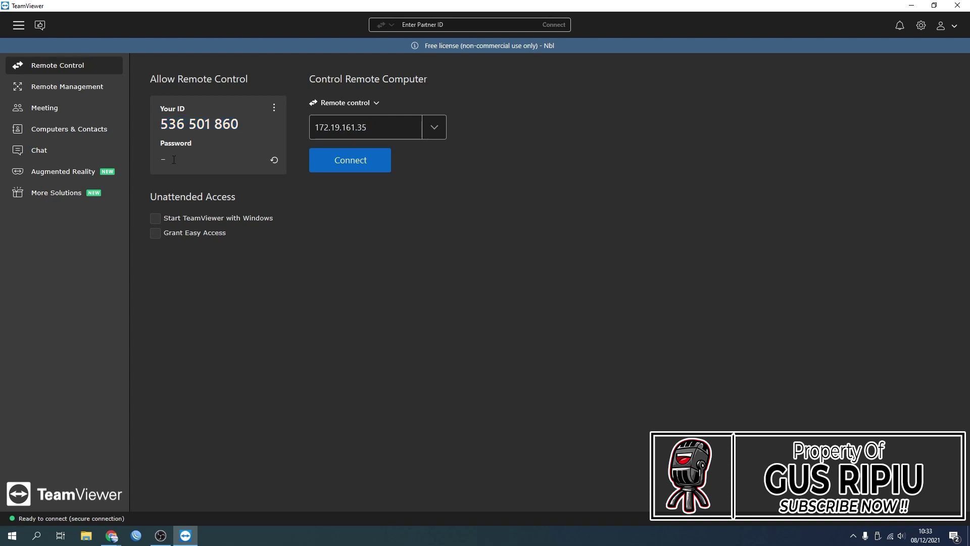